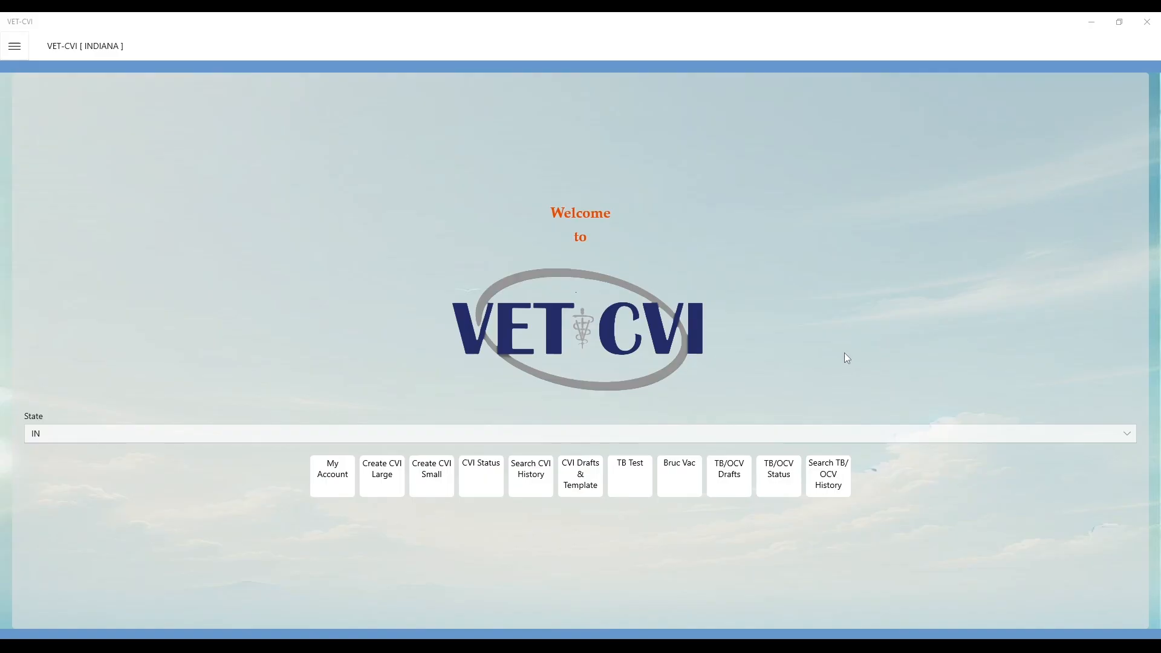
Open the USDA accreditation from My Account for editing and select USDA LEVEL 2 as its license type.
left_click(332, 493)
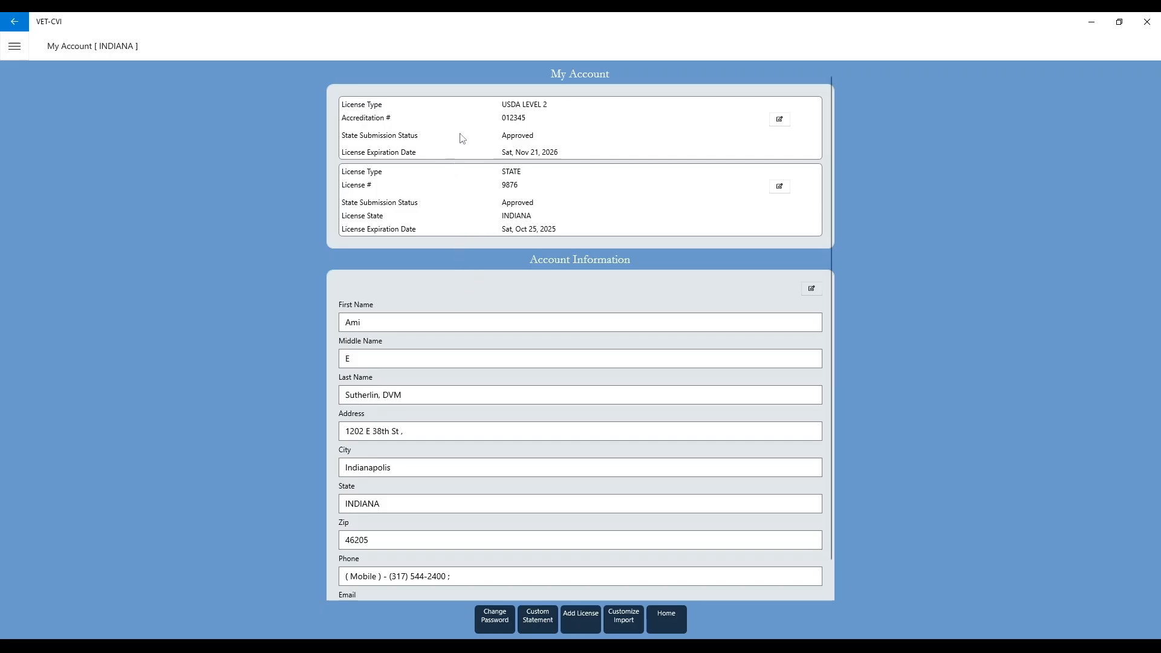
left_click(780, 121)
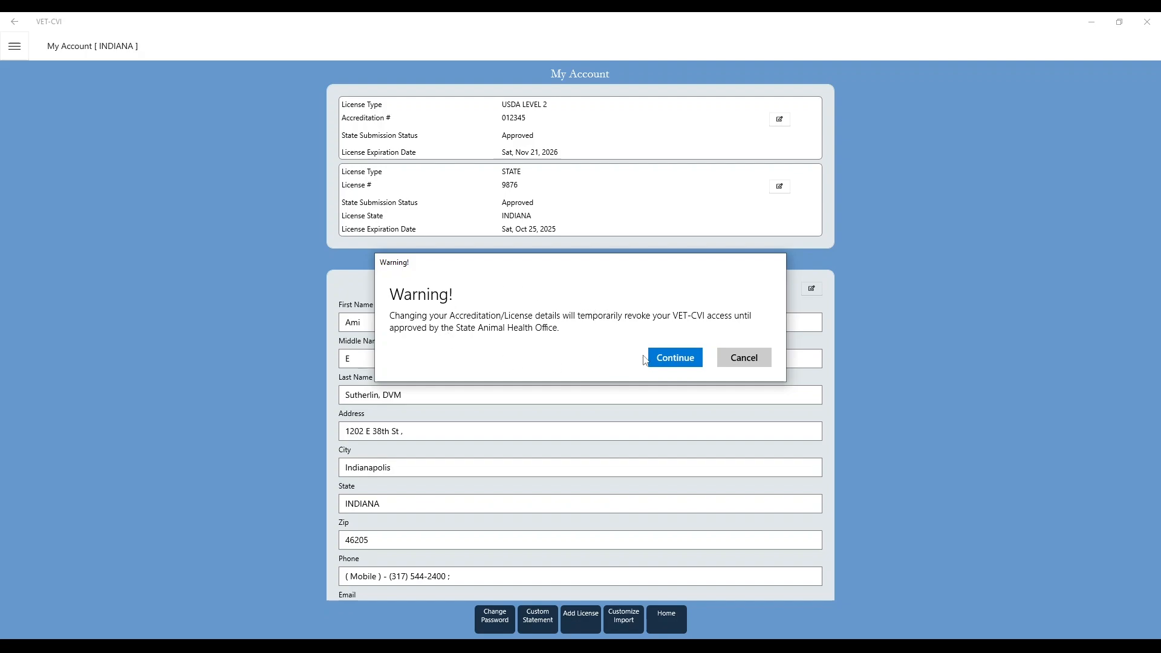
left_click(664, 365)
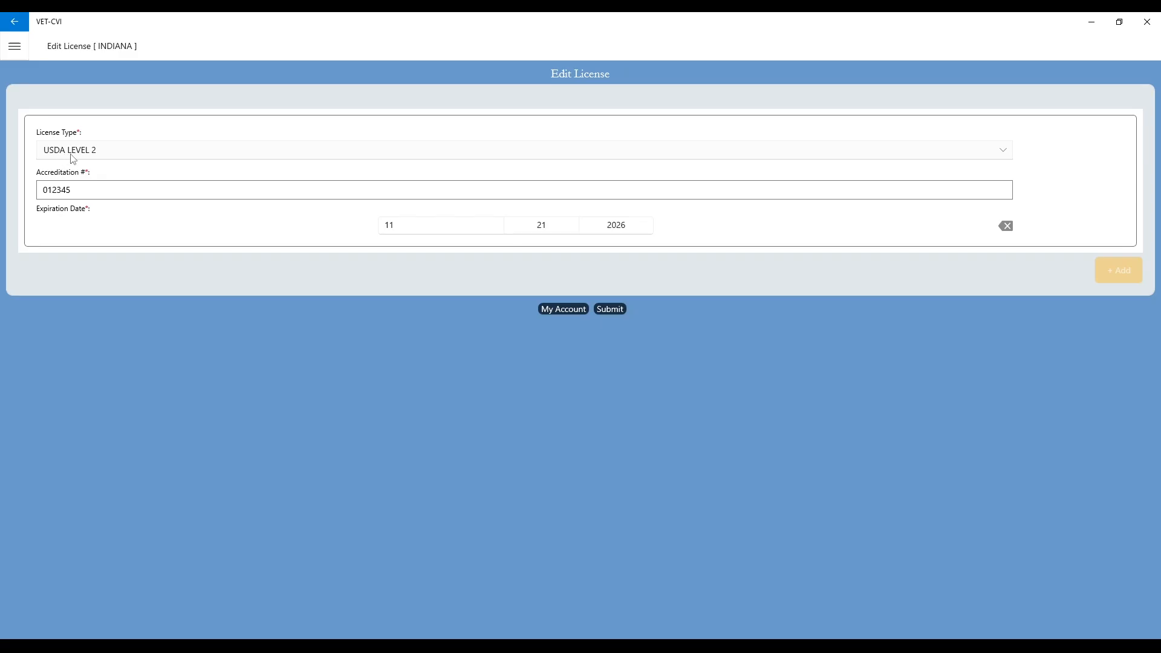
left_click(110, 157)
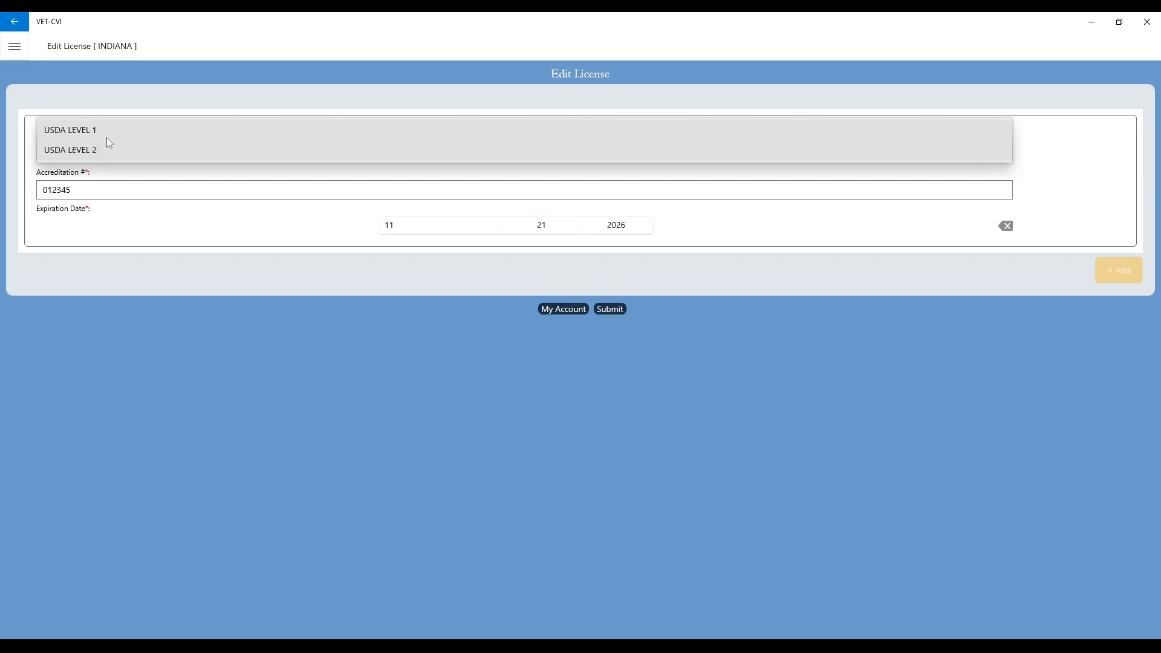
left_click(104, 151)
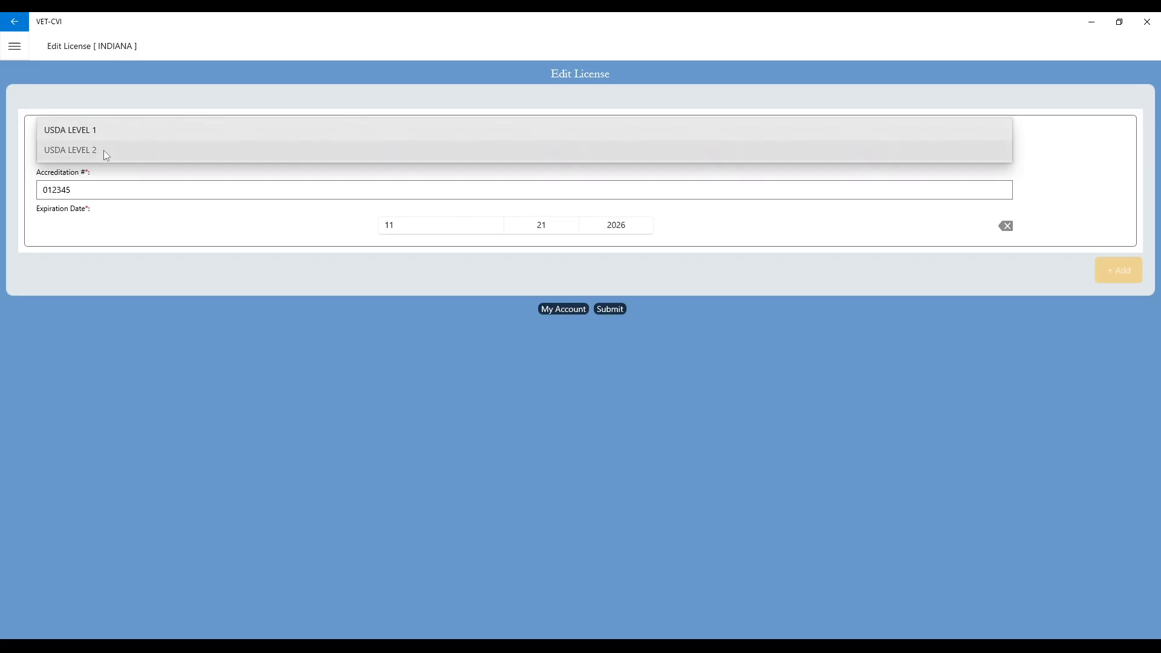
left_click(94, 191)
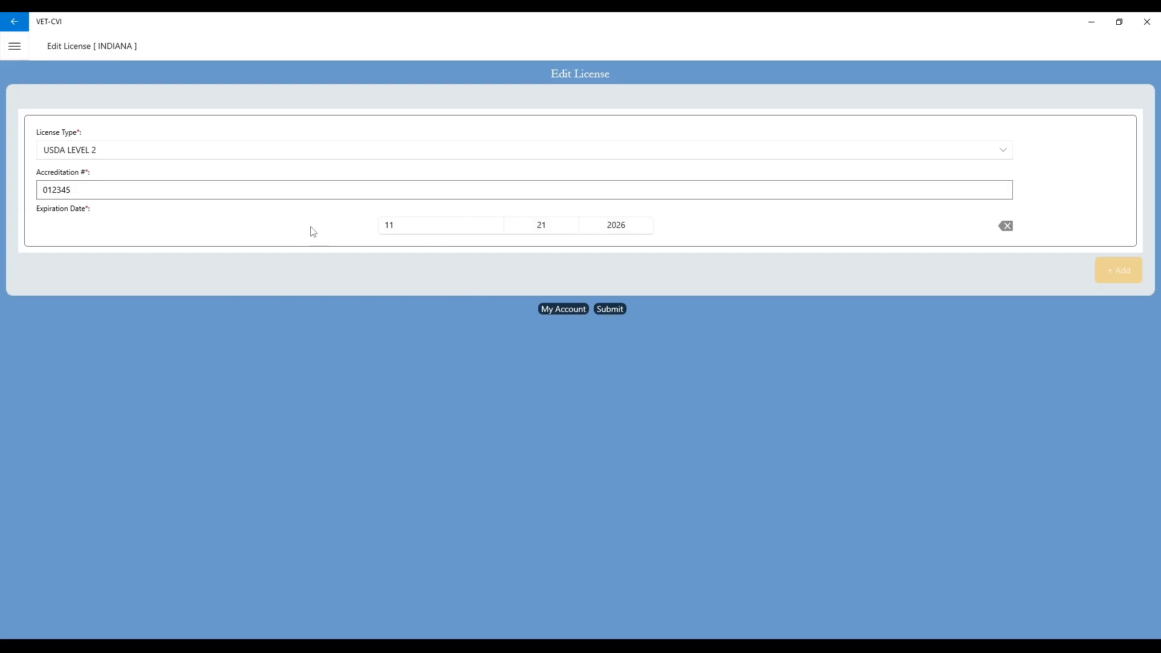
Submit the USDA accreditation with its expiration year set to 2029 and return to My Account.
left_click(478, 231)
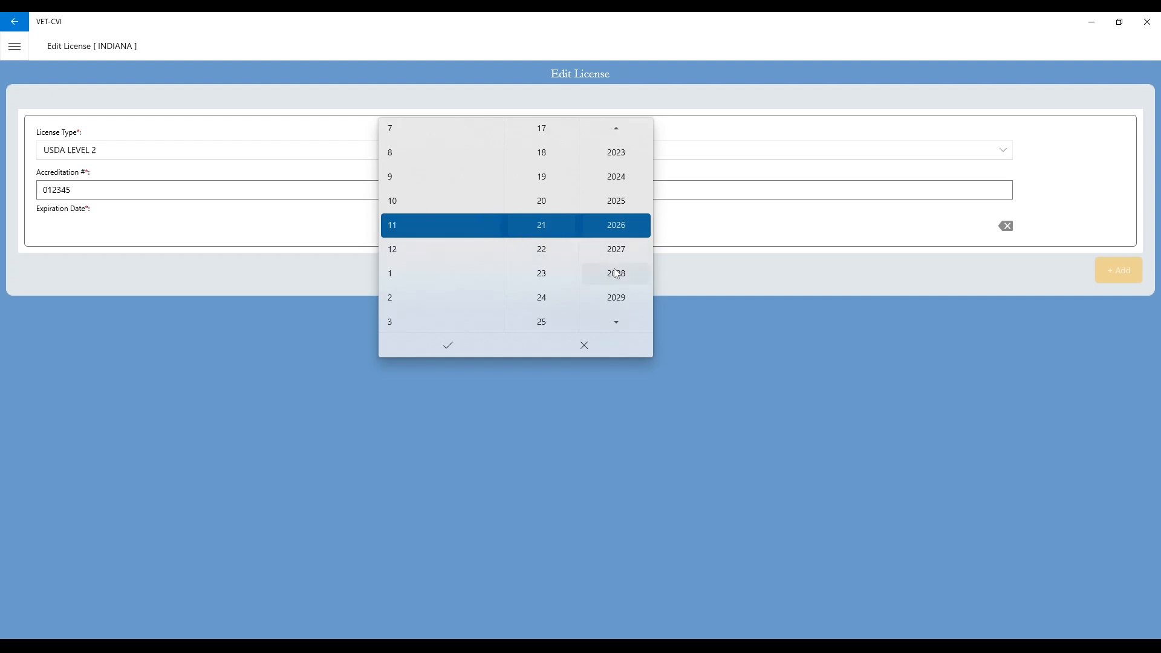
left_click(616, 299)
left_click(448, 350)
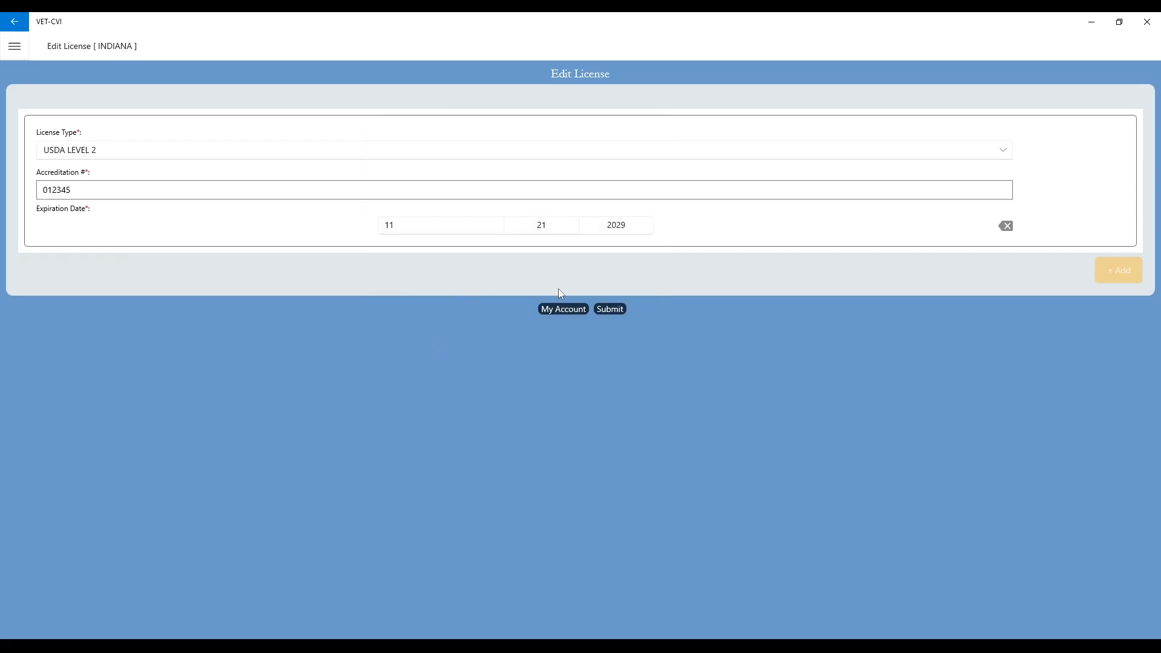
left_click(610, 310)
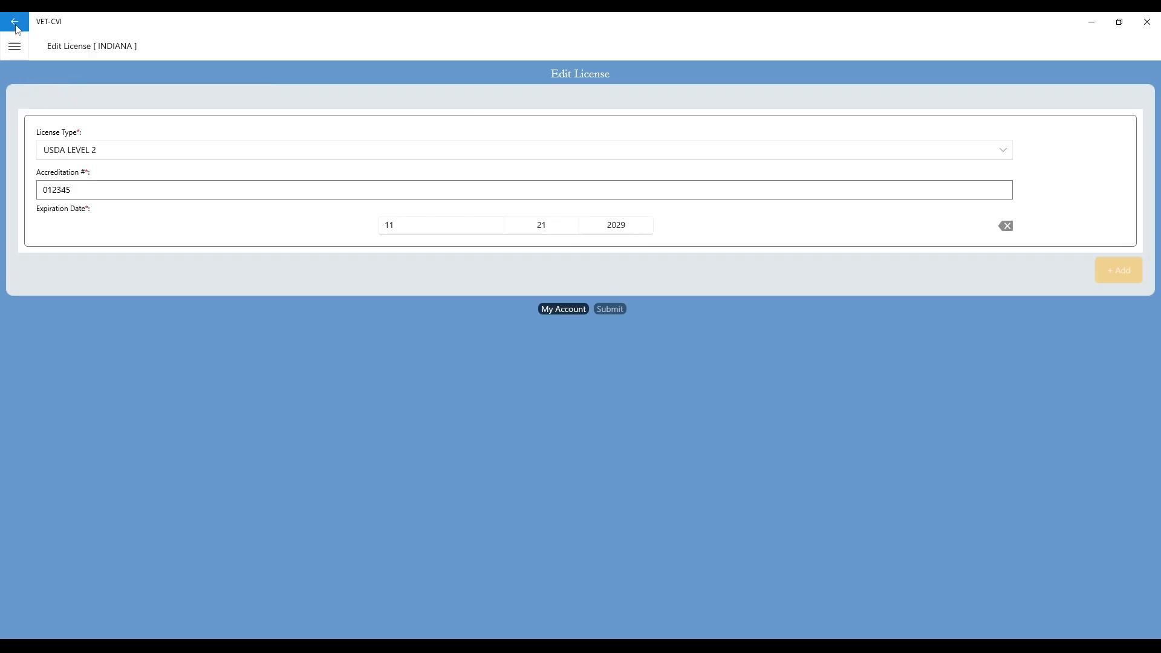
left_click(16, 47)
left_click(41, 167)
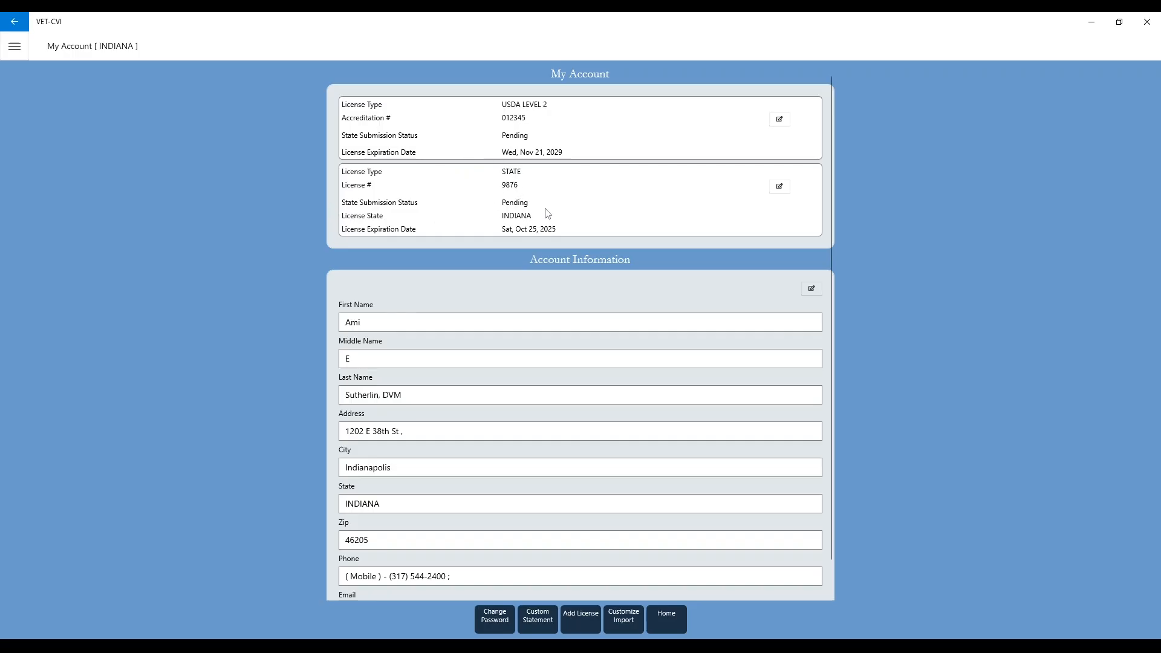
Edit the Indiana state license, submit it with its expiration year set to 2027, and return to My Account.
left_click(780, 187)
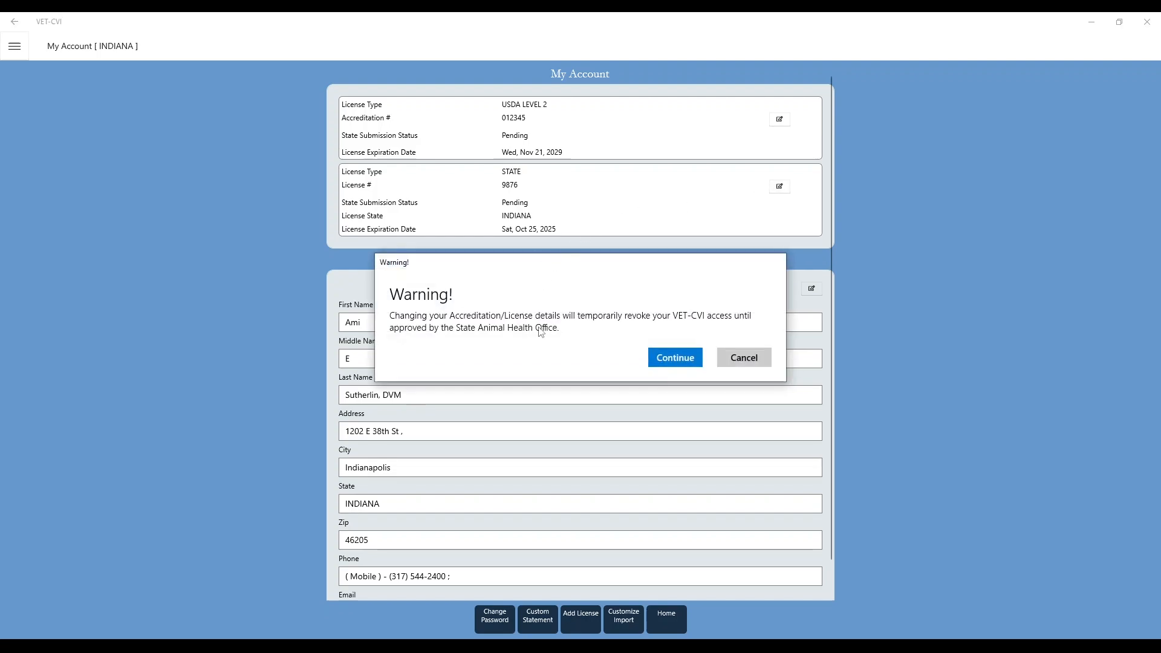
left_click(673, 362)
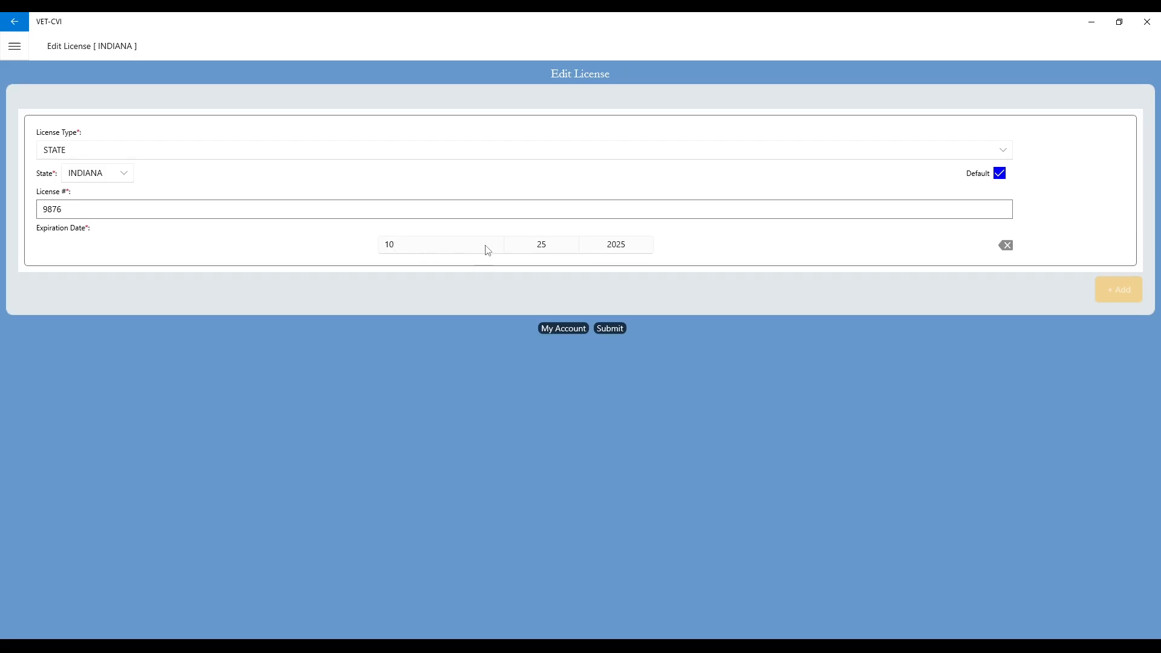
left_click(434, 248)
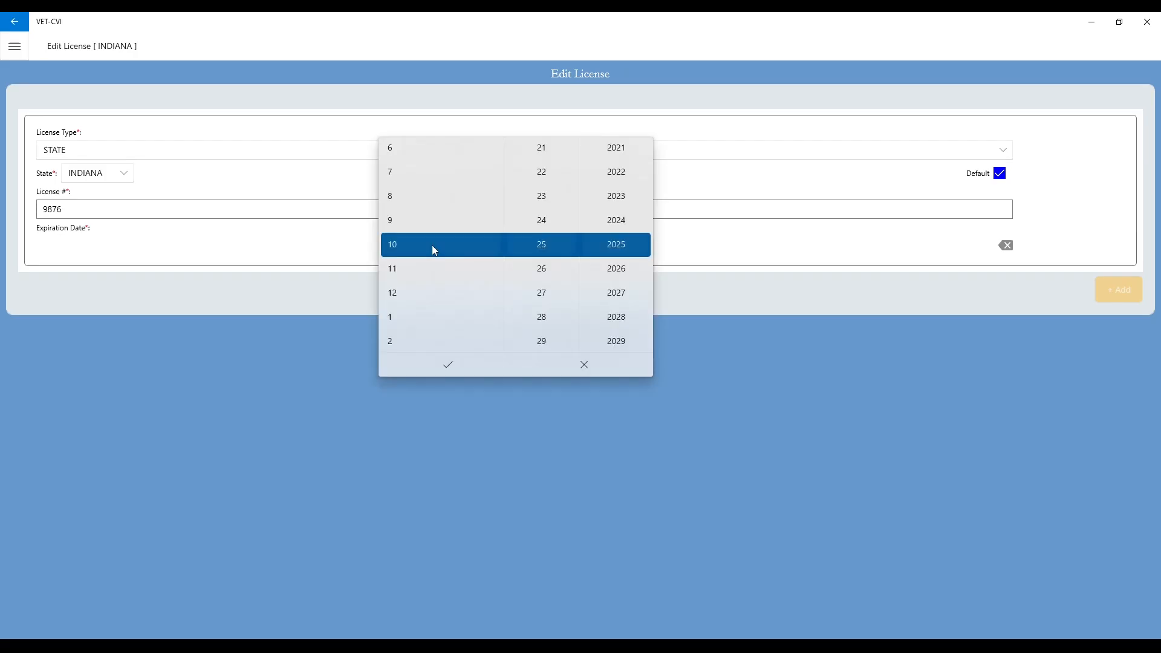
left_click(624, 297)
left_click(447, 367)
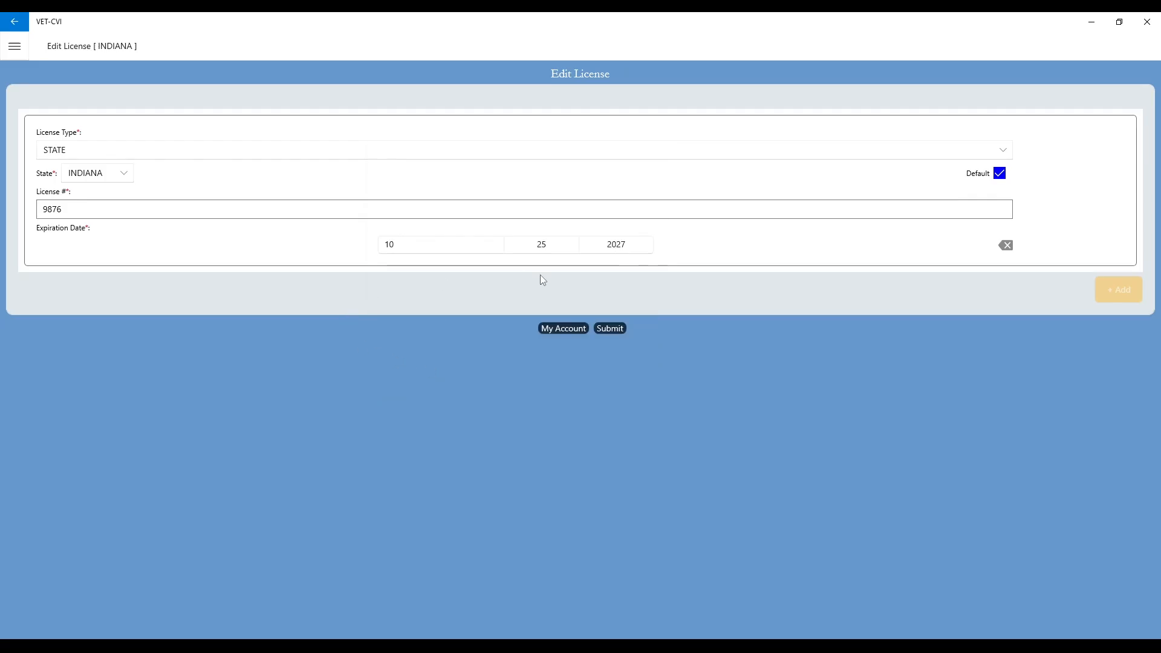
left_click(610, 331)
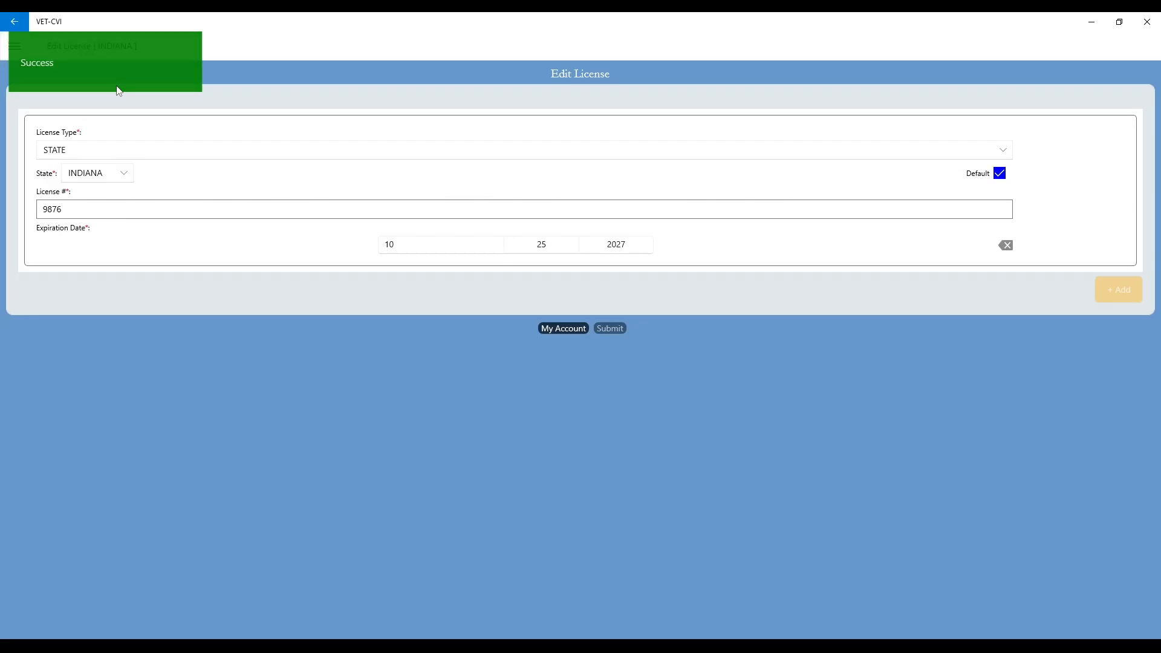
left_click(15, 47)
left_click(46, 165)
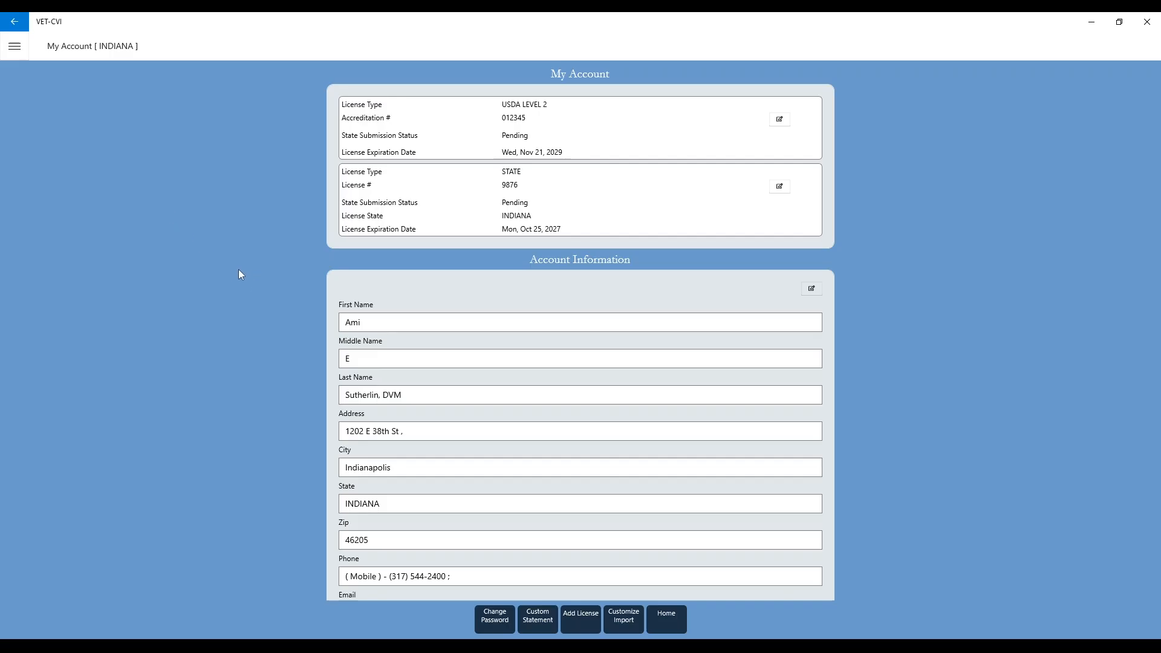
Start adding a new state license for MONTANA and enter its license number.
left_click(578, 621)
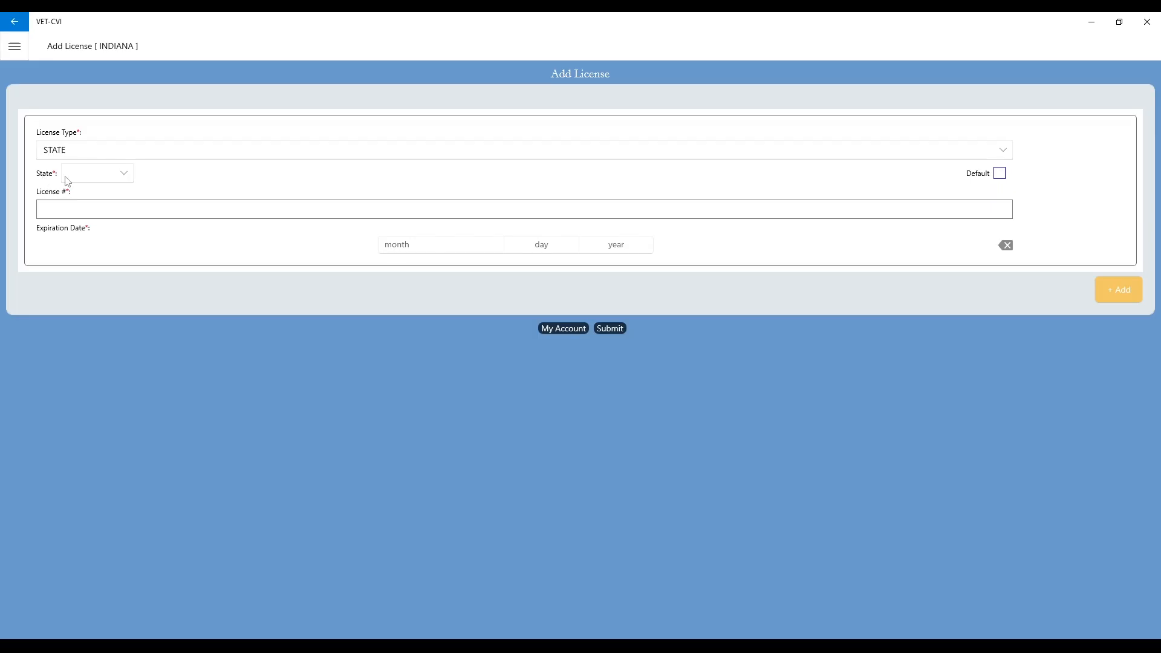
left_click(81, 180)
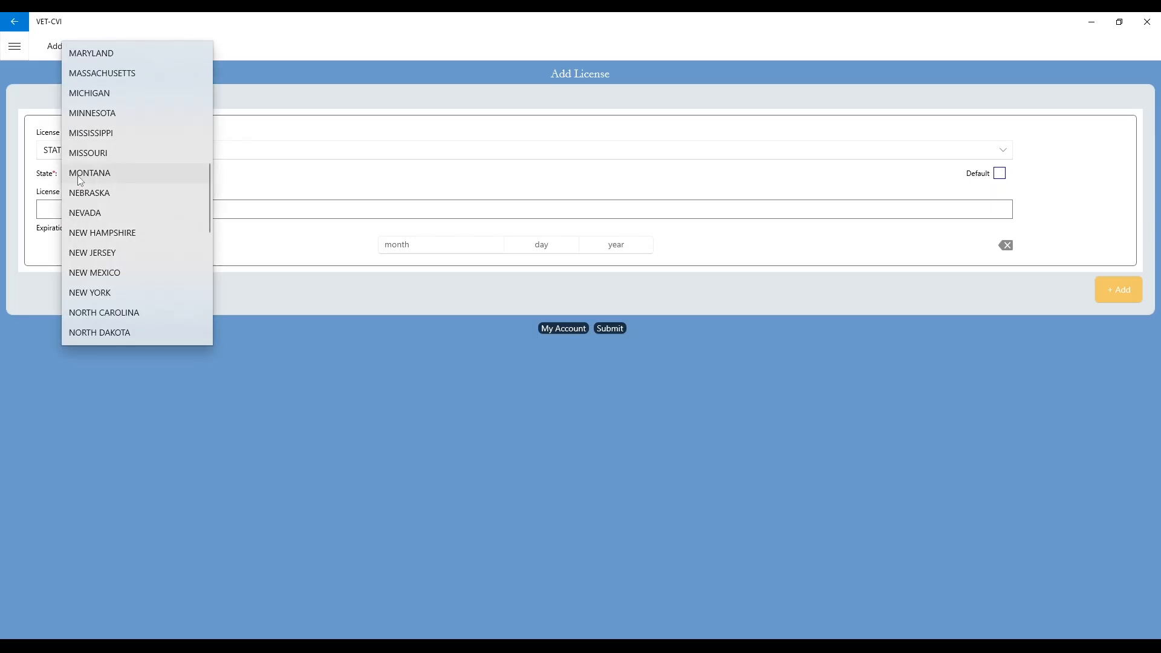
left_click(81, 181)
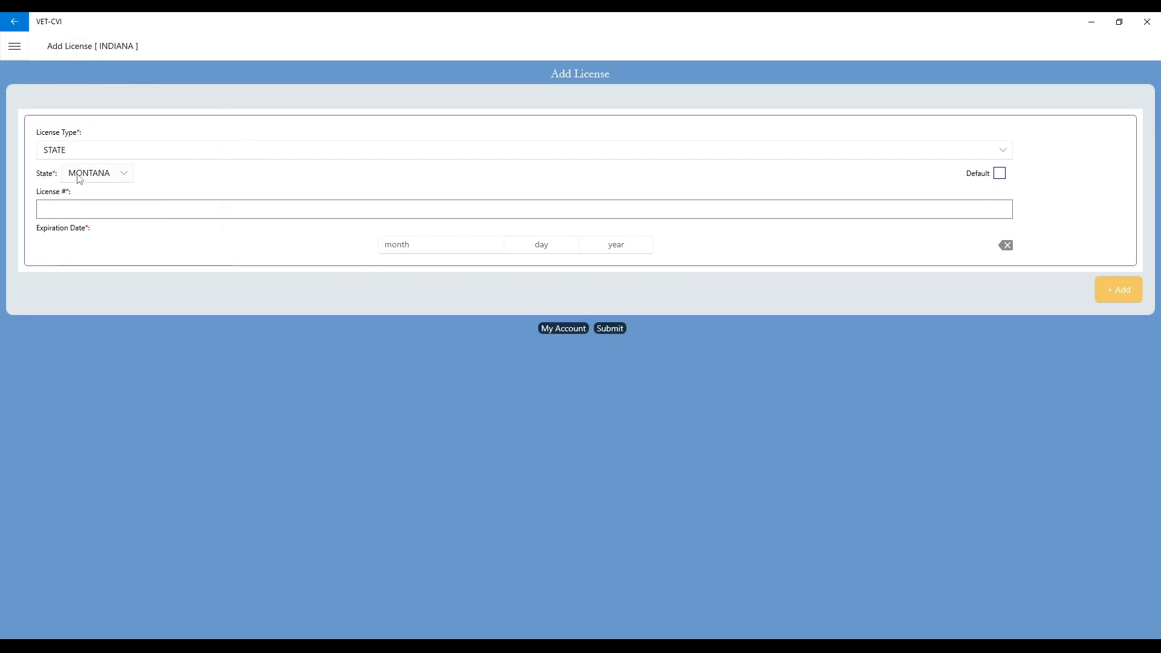
left_click(71, 212)
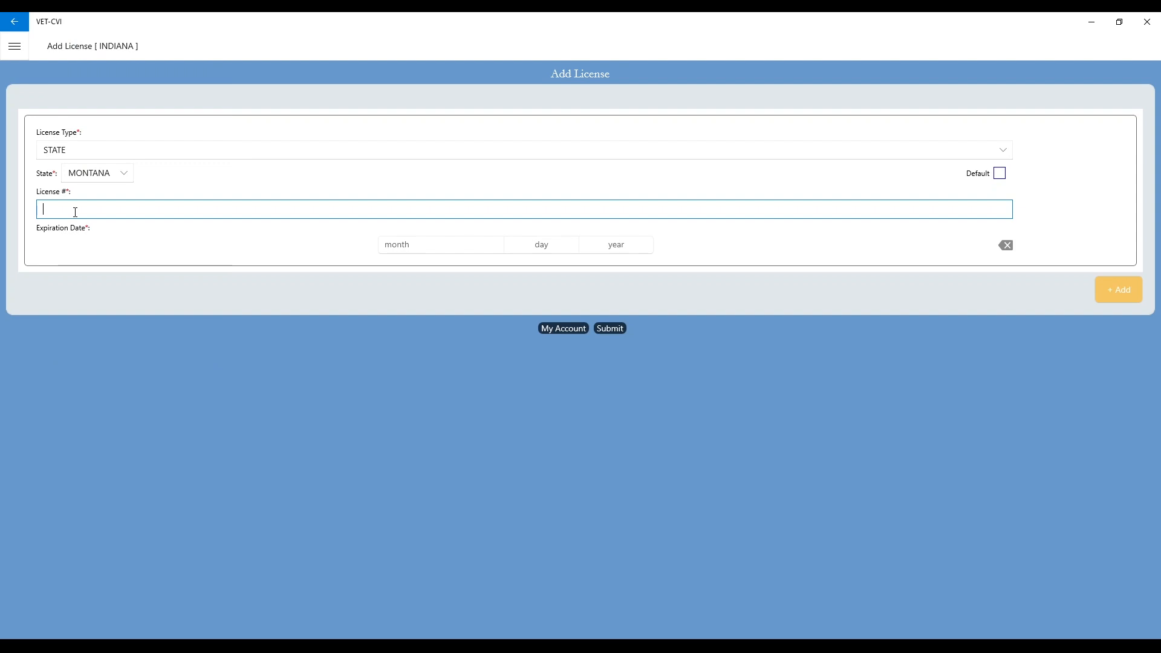
type("0000")
Set the Montana license's expiration date to 1/21/2027.
left_click(480, 250)
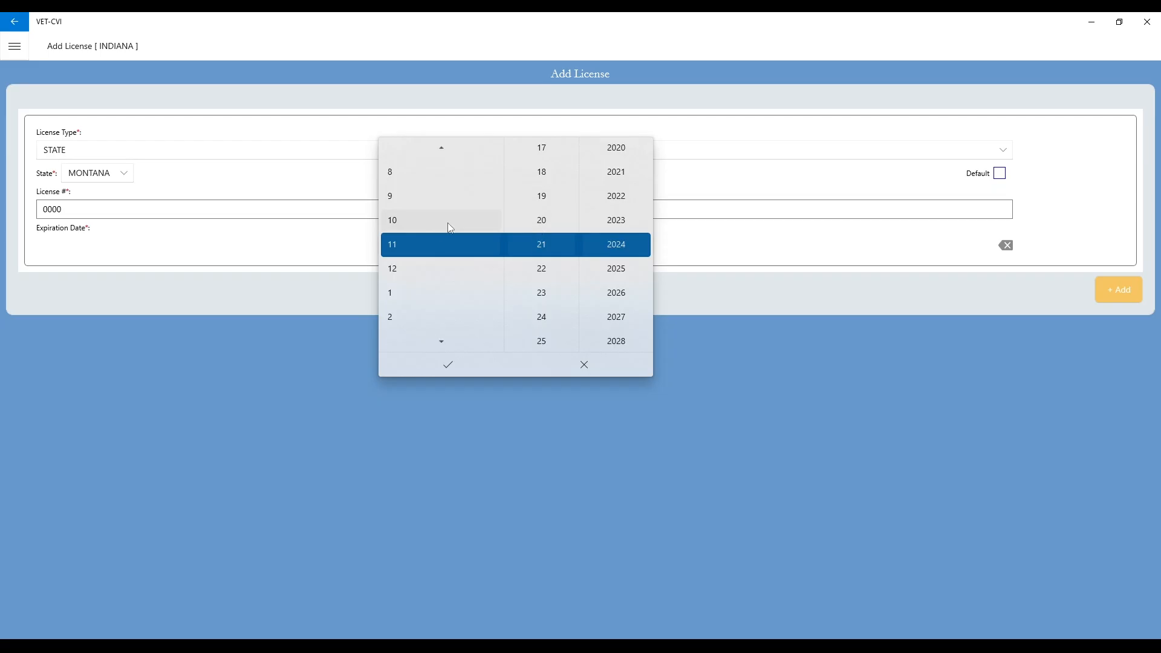
left_click(401, 294)
left_click(618, 317)
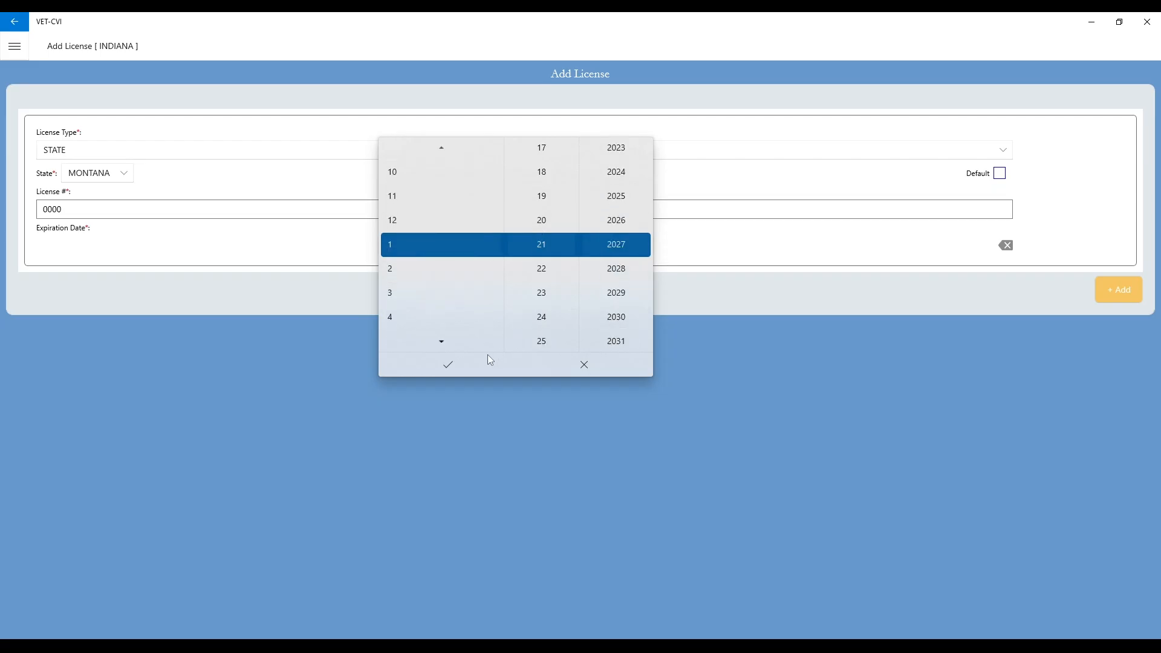
left_click(448, 364)
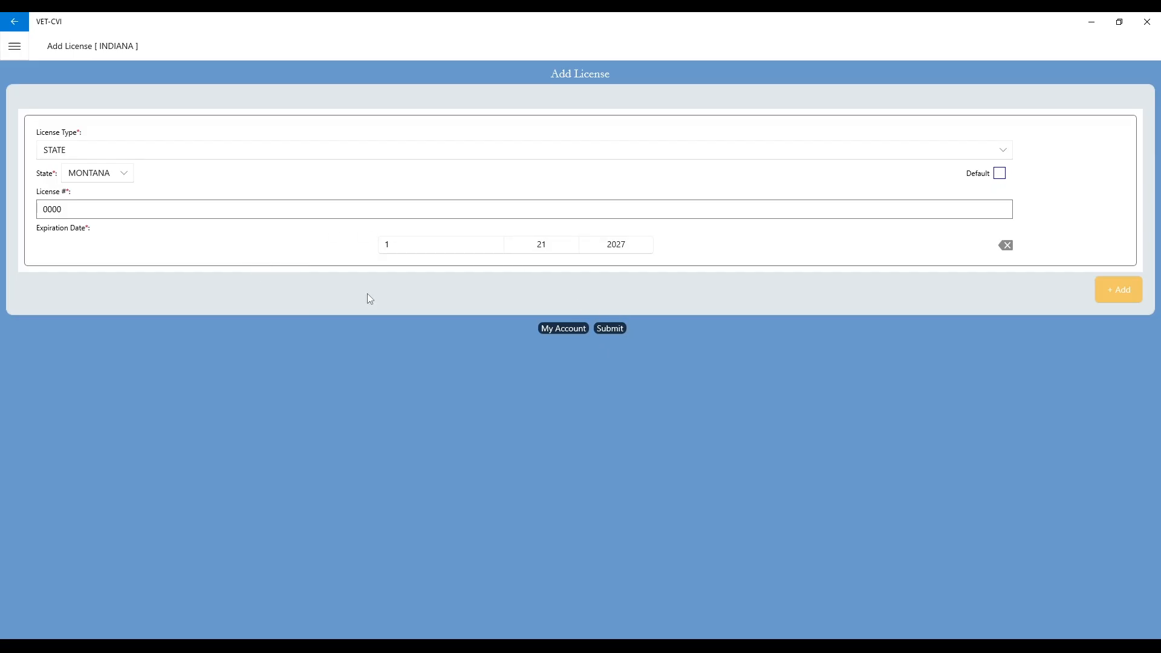
Add a second blank license entry, and switch the Montana license's Default option on and back off.
left_click(1122, 293)
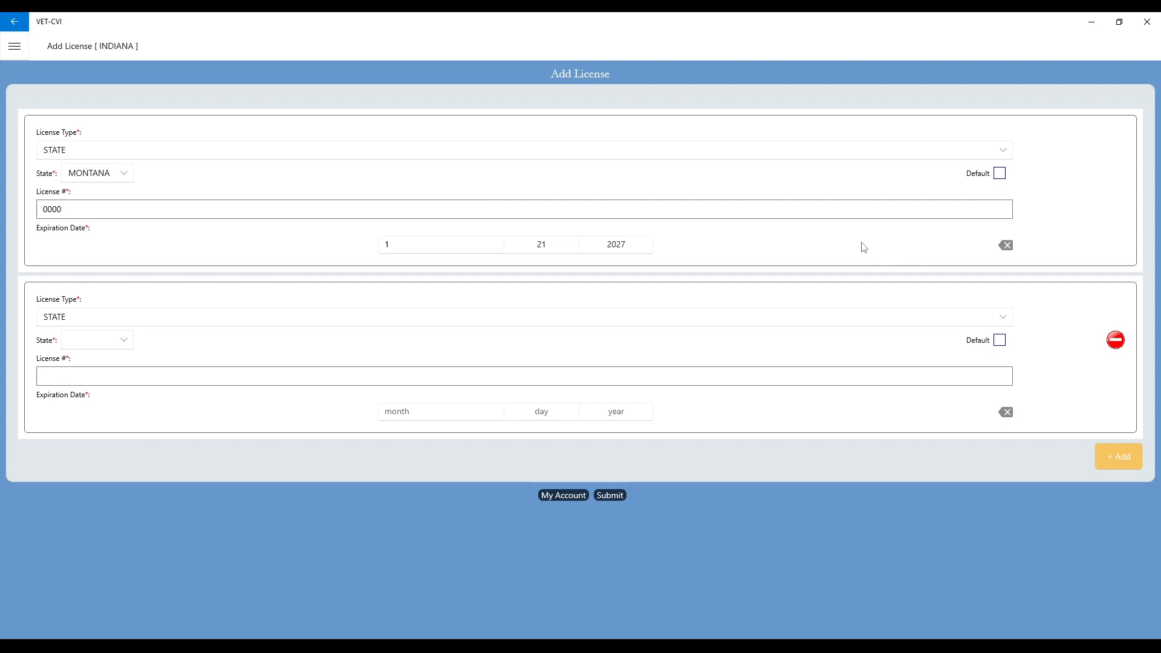
left_click(999, 173)
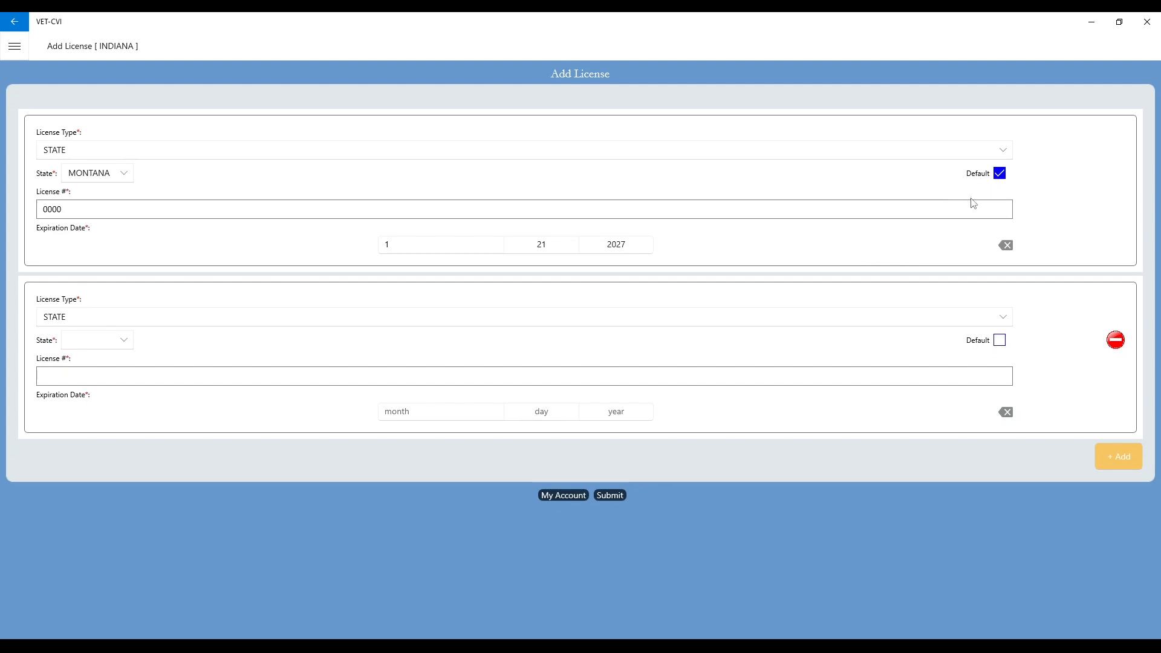
left_click(1000, 175)
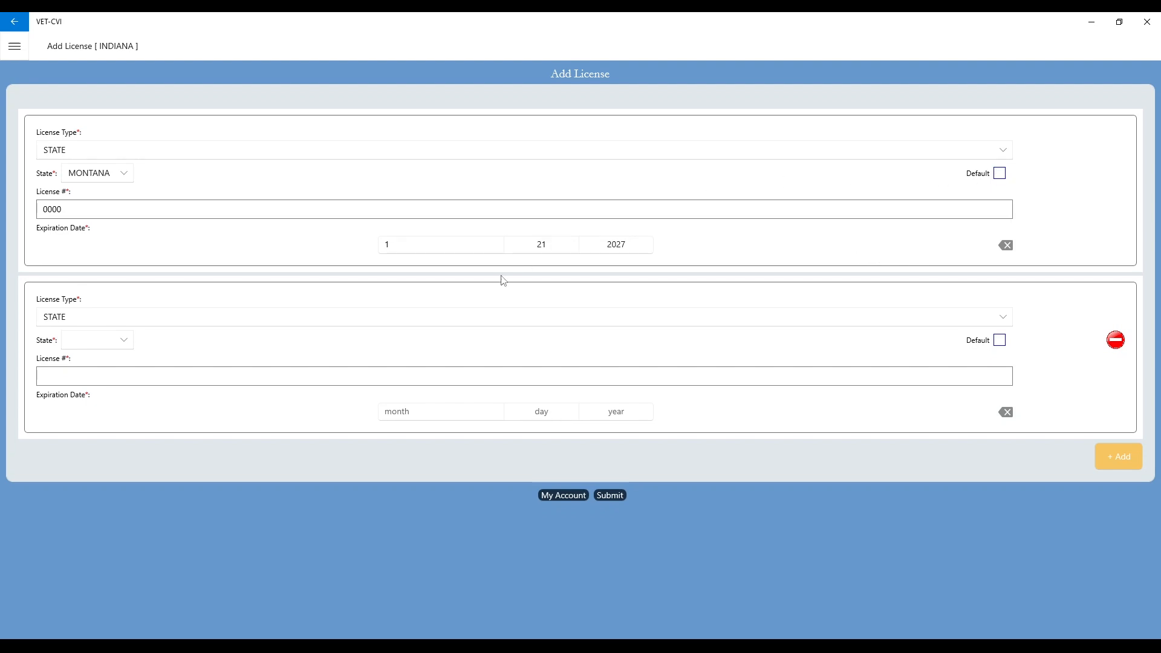